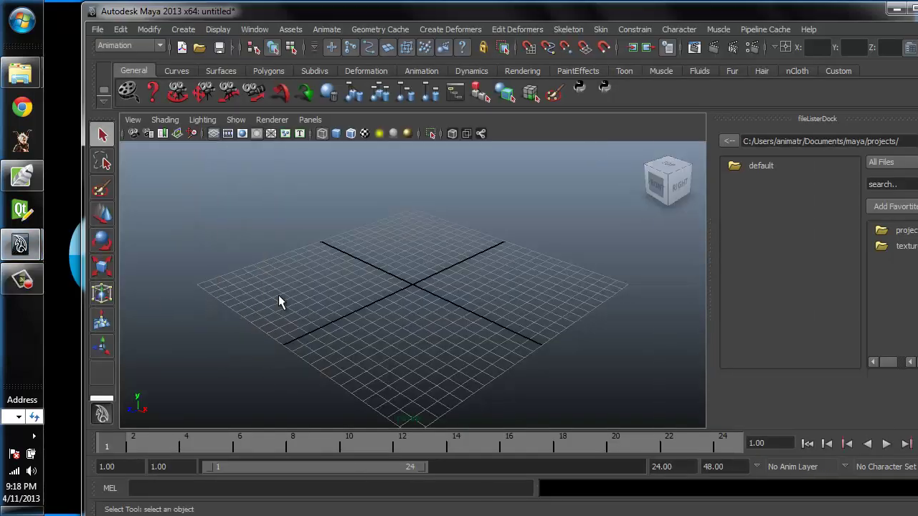
Maximize the Maya window and move the Renamer dialog up and to the right.
left_click_drag(842, 6, 843, 7)
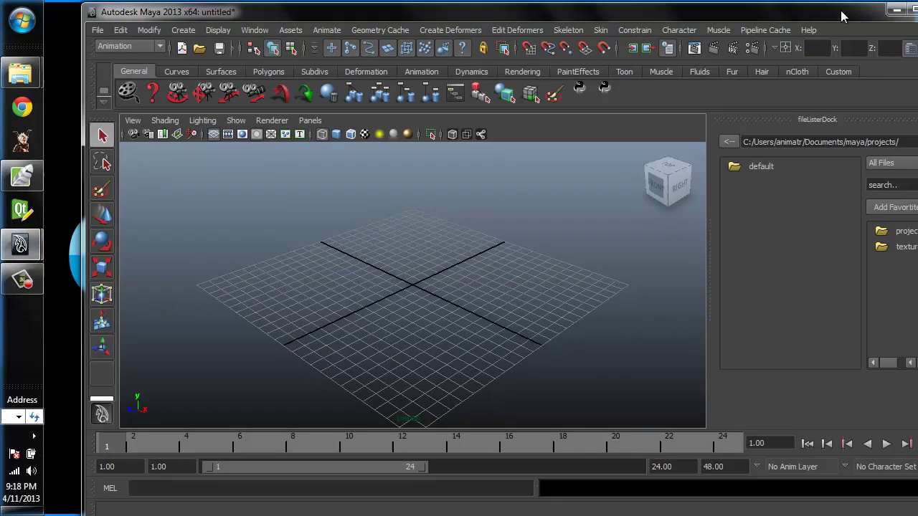
double_click(842, 15)
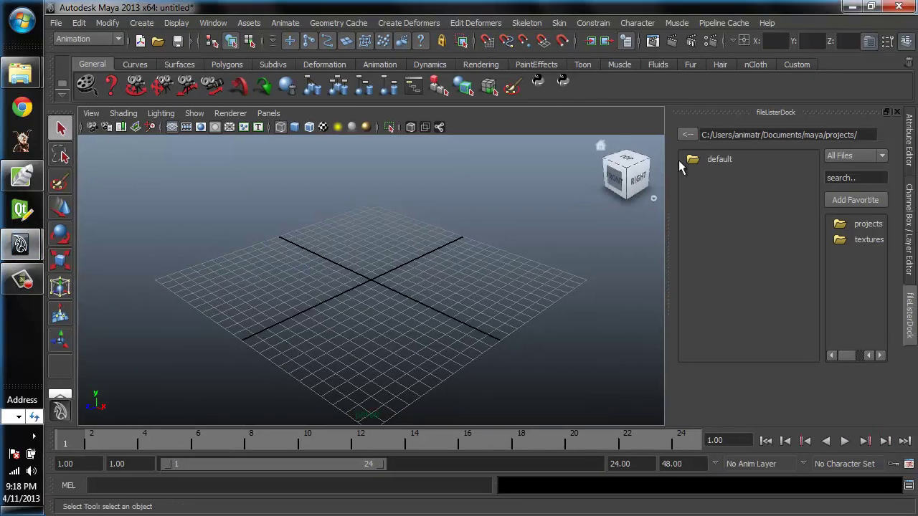
left_click_drag(418, 192, 460, 169)
Open the Outliner from the Window menu and move it higher up.
left_click(213, 22)
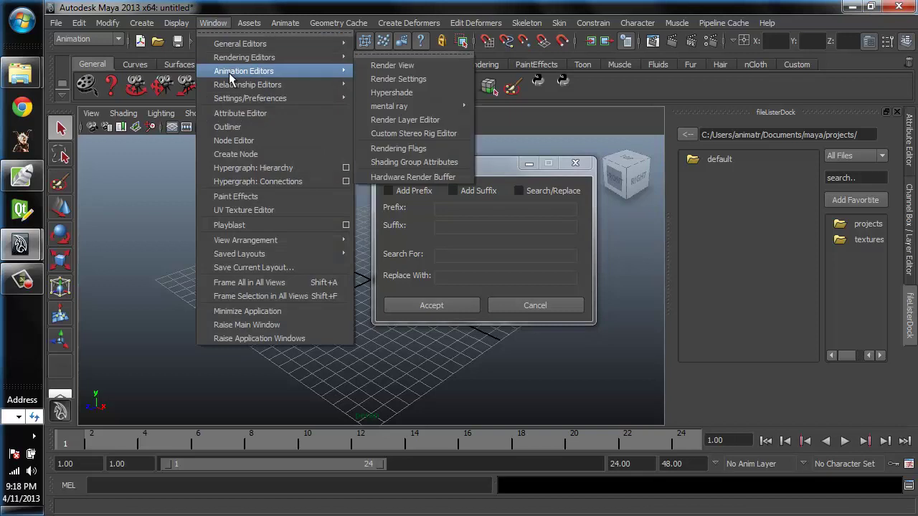
left_click(240, 128)
left_click_drag(686, 344, 701, 115)
Create five polygon spheres, pSphere1 through pSphere5, and select pSphere3 through pSphere5.
left_click(141, 22)
mouse_move(192, 59)
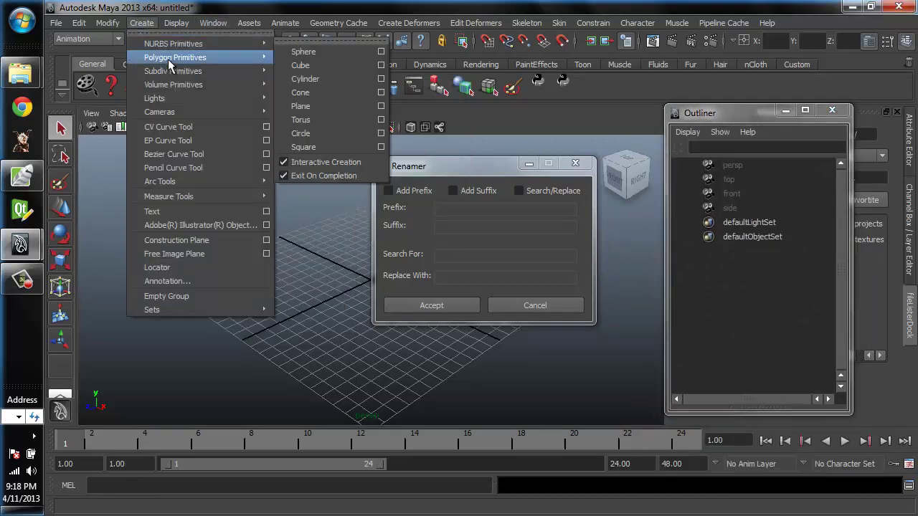
left_click(317, 65)
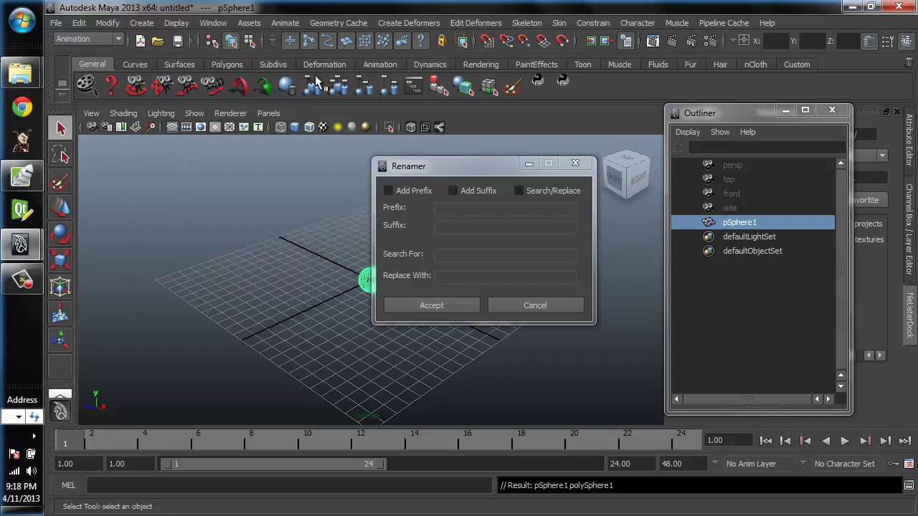
key("g")
key("g")
key("g")
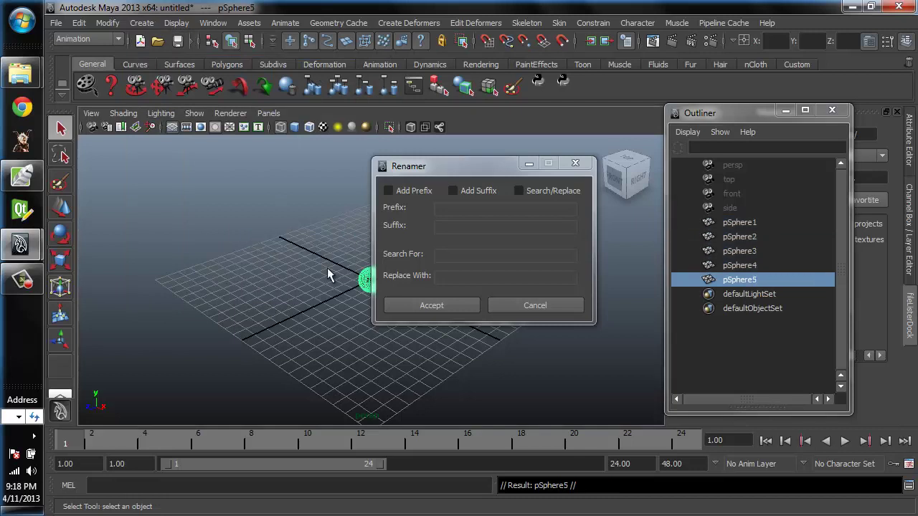
middle_click_drag(326, 268, 232, 256, "alt")
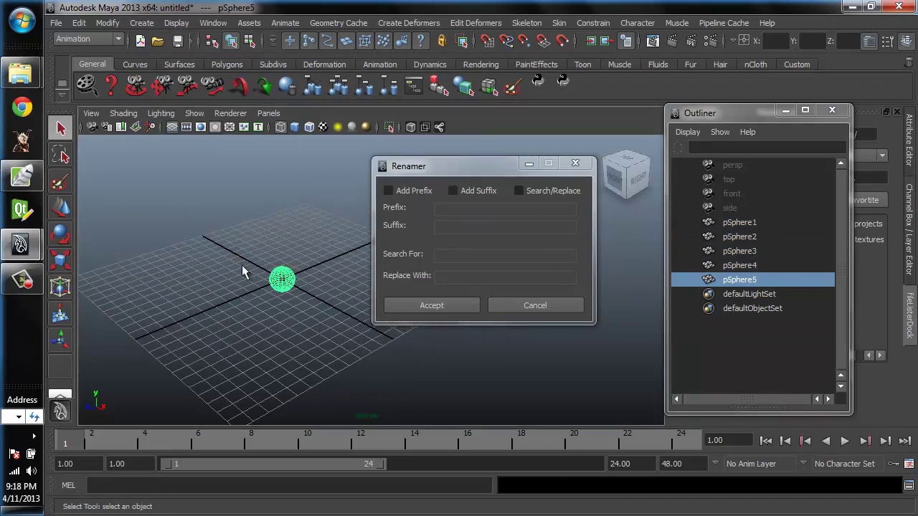
left_click_drag(735, 251, 742, 279)
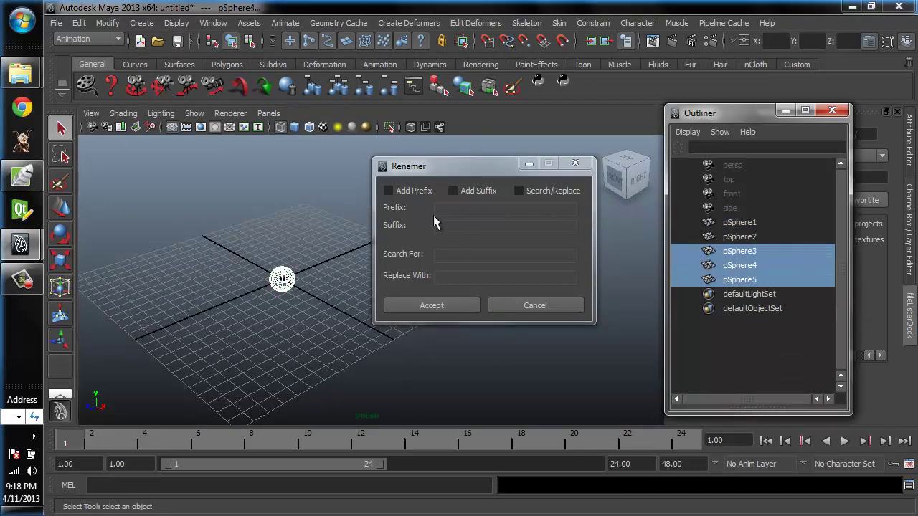
Add the prefix Bob to the selected spheres' names.
left_click(388, 191)
left_click(455, 209)
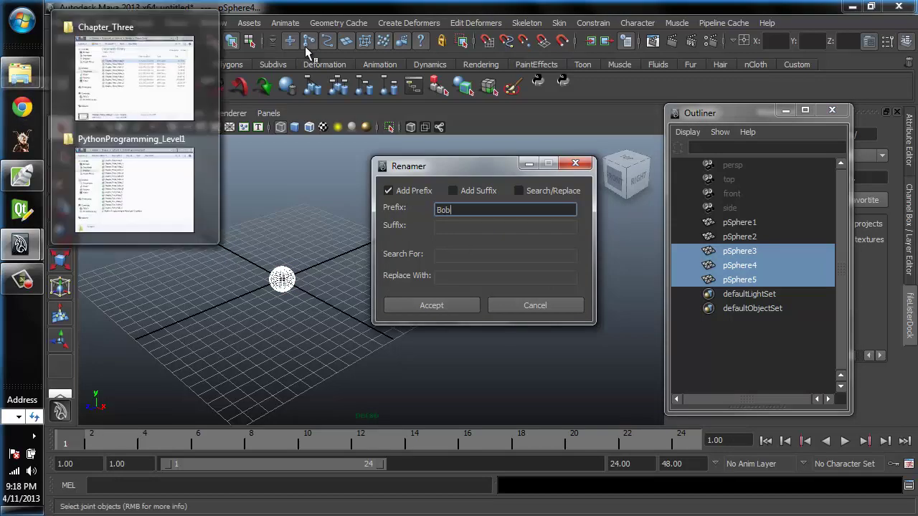
left_click(435, 307)
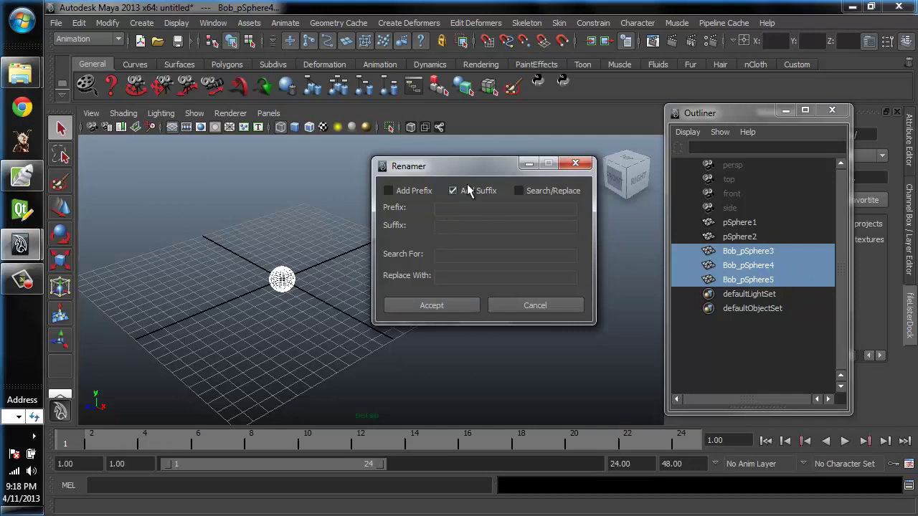
Add the suffix Smith to the selected spheres' names.
left_click(453, 226)
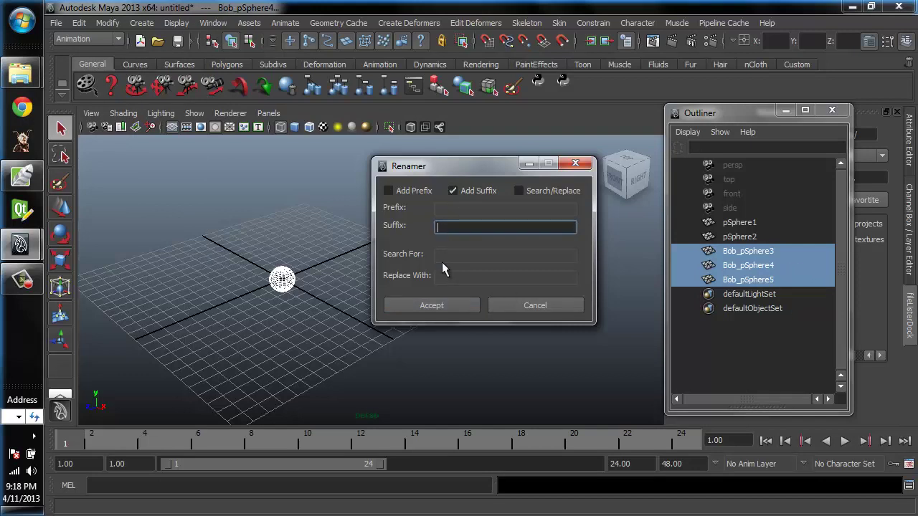
type("Smith")
left_click(419, 306)
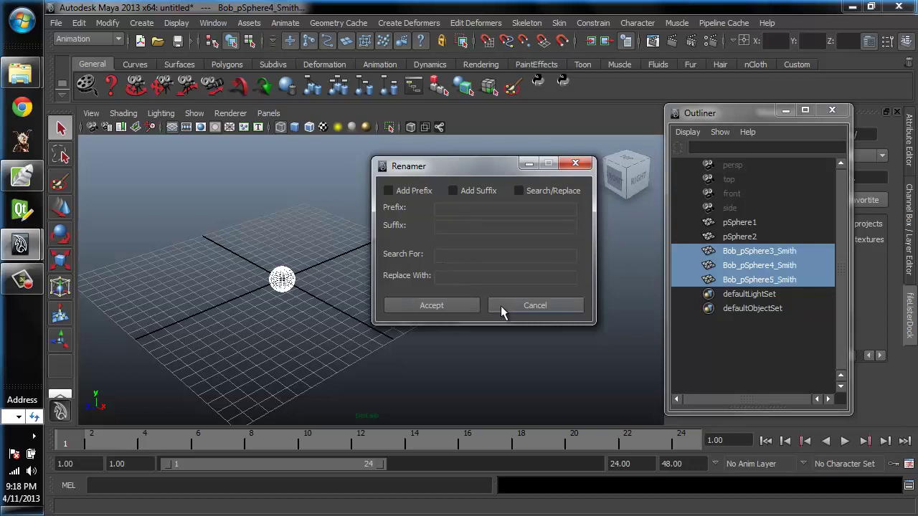
Replace Bob with Tim in the names, giving Tim_pSphere3_Smith to Tim_pSphere5_Smith, then close Renamer.
left_click(552, 193)
left_click(480, 254)
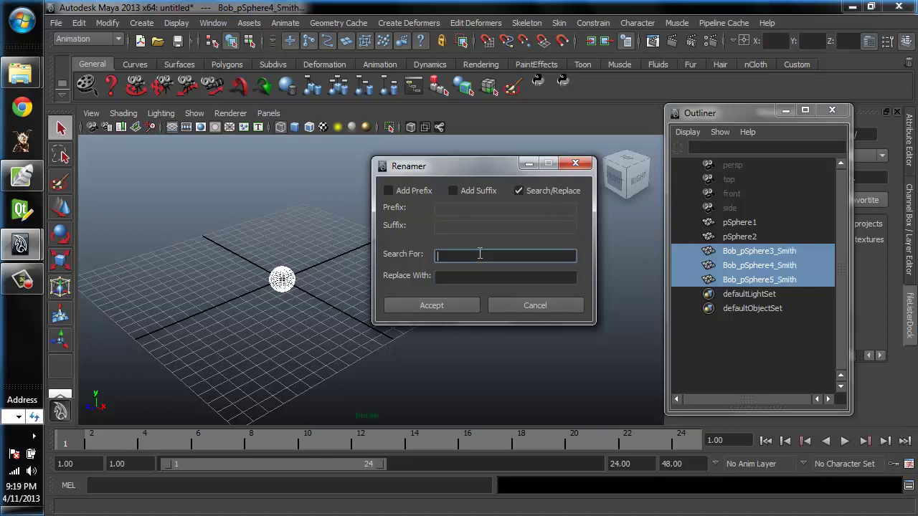
type("Bob")
key("Tab")
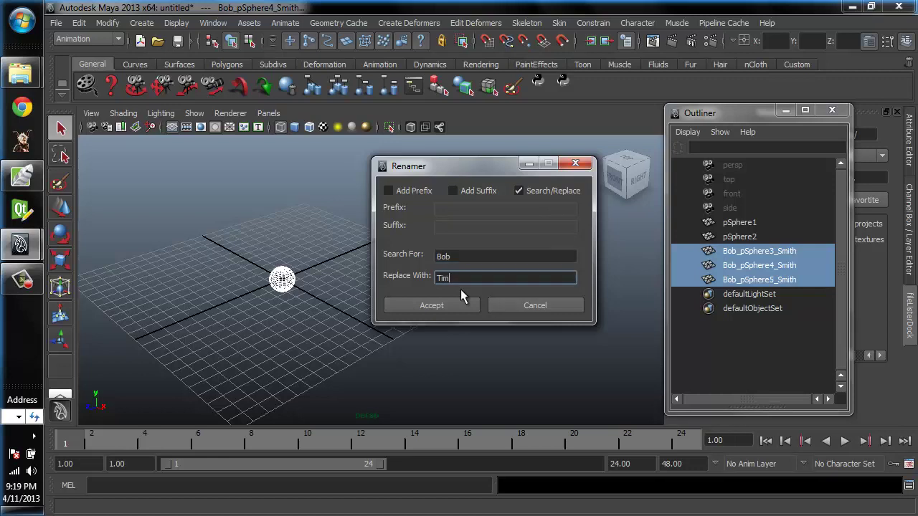
left_click(394, 306)
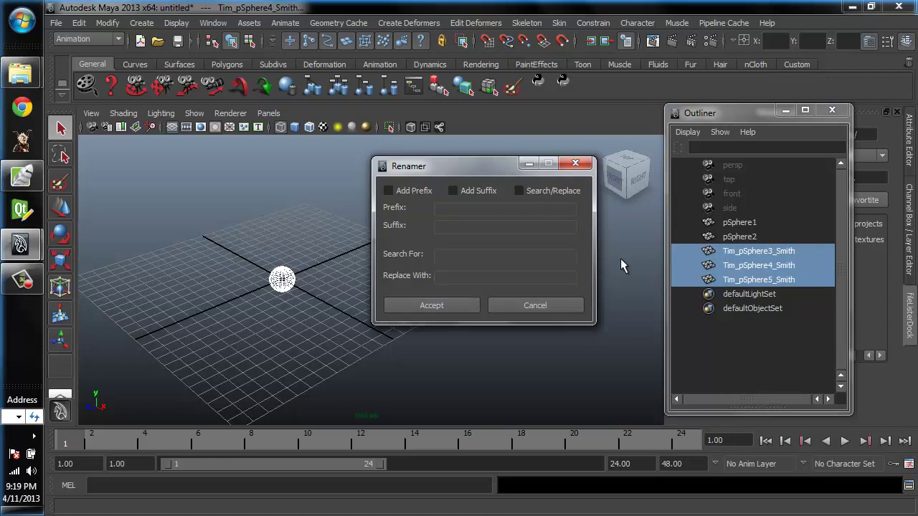
left_click(575, 166)
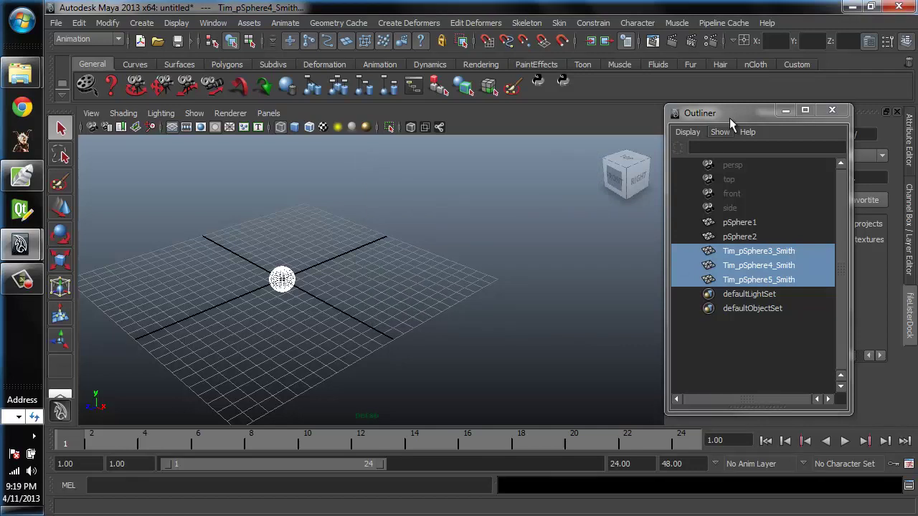
Close the Outliner, dismiss the scene file browser, and deselect the sphere.
left_click(830, 112)
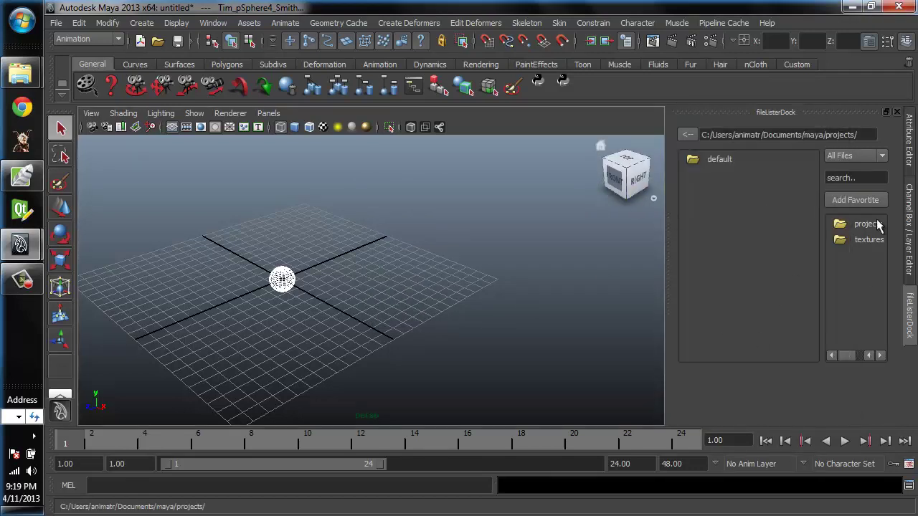
left_click(55, 22)
left_click(79, 63)
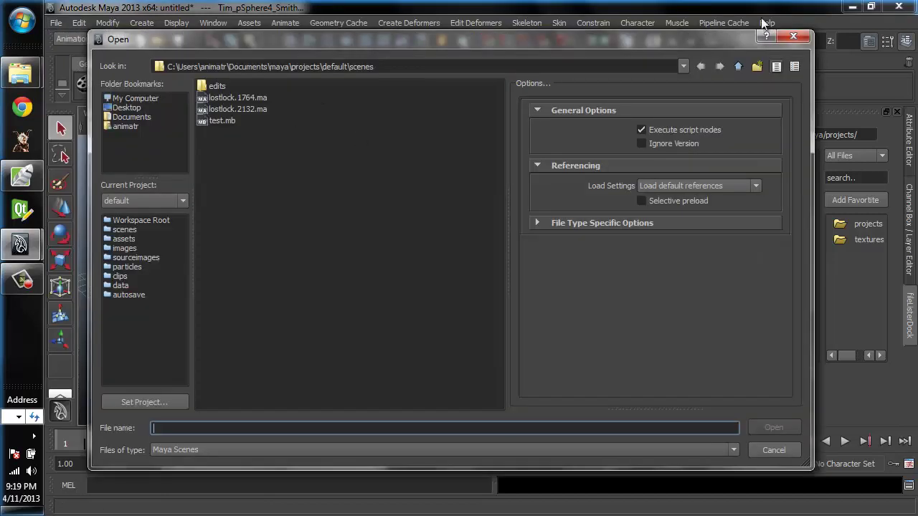
left_click(793, 35)
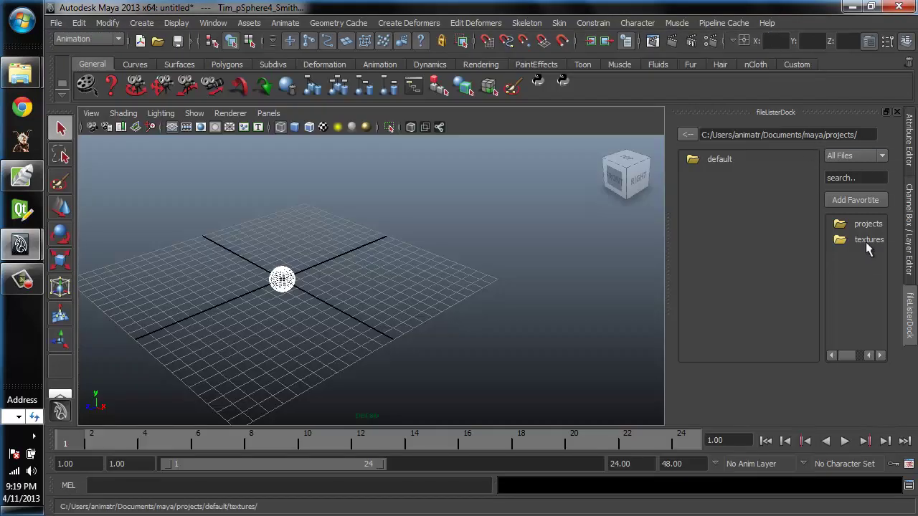
left_click(382, 253)
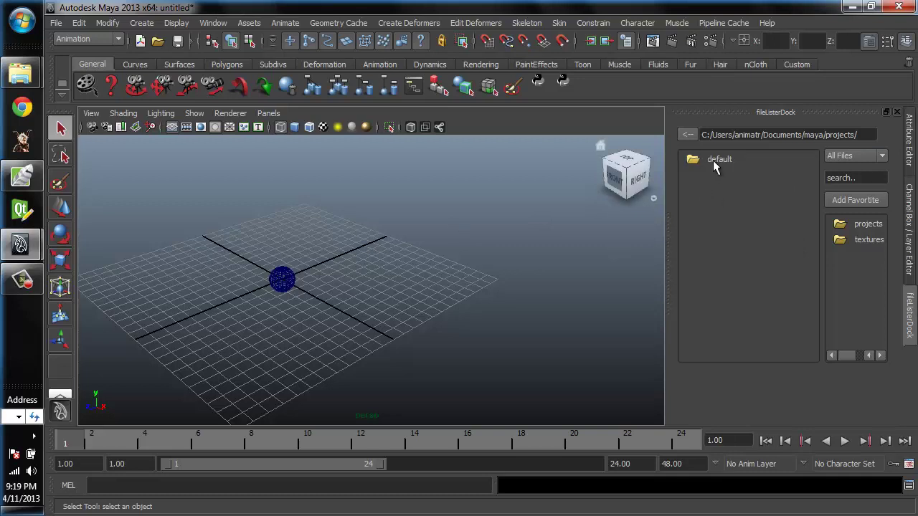
In the file lister, go to the default project's scenes folder and open test.mb.
left_click(686, 135)
left_click(685, 135)
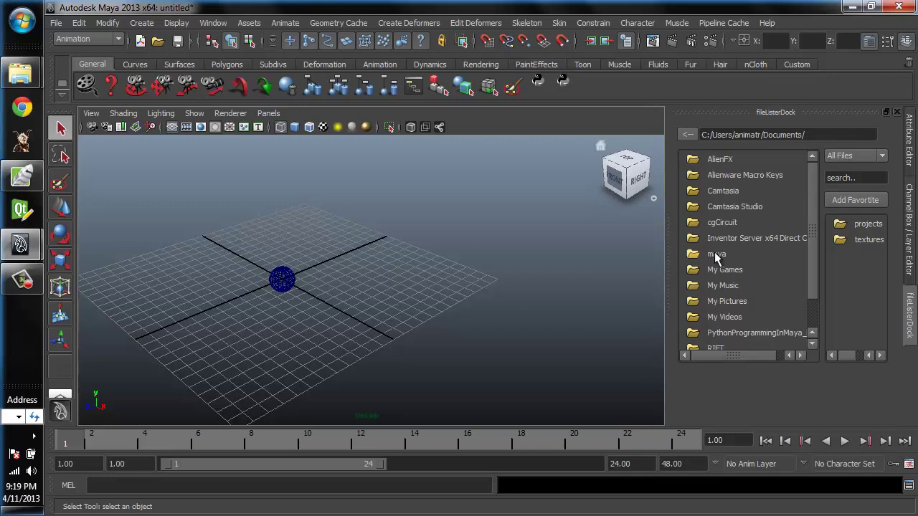
left_click(867, 224)
double_click(751, 157)
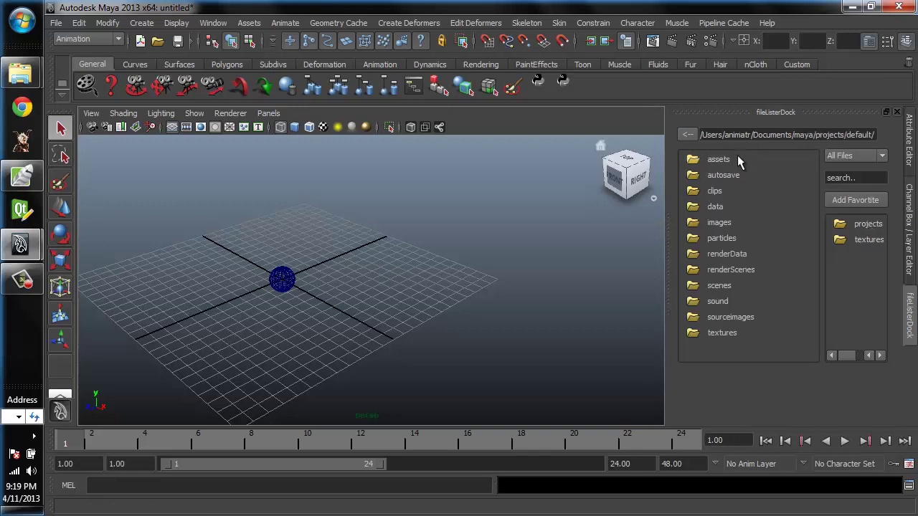
double_click(715, 286)
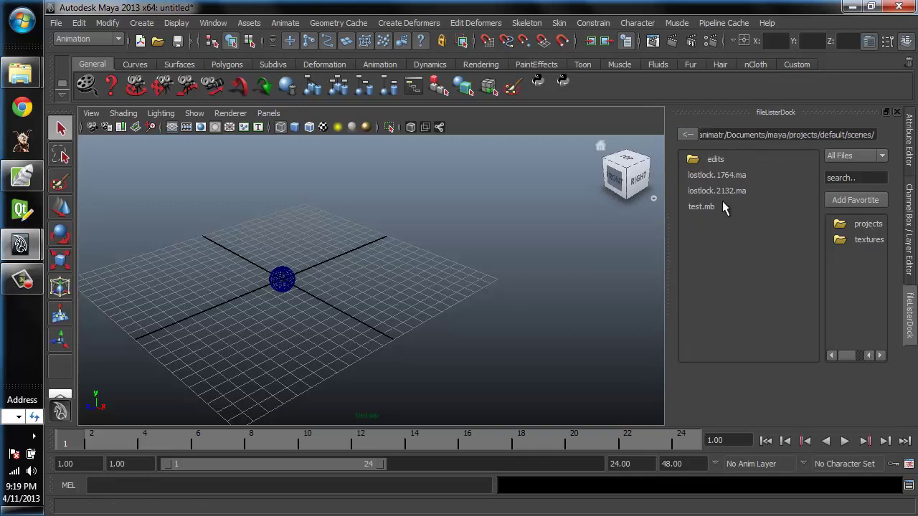
double_click(704, 207)
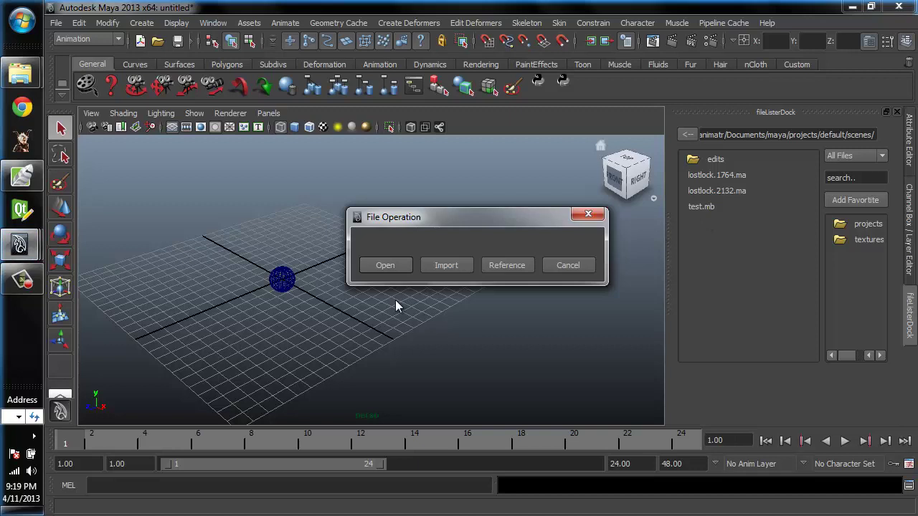
left_click(393, 266)
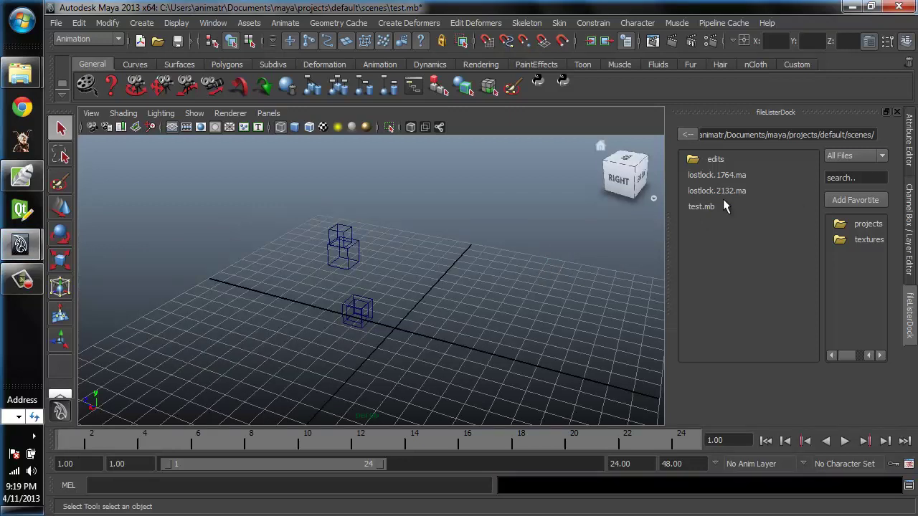
Open test.mb from the textures folder and import TestObj.obj into the scene.
left_click(692, 133)
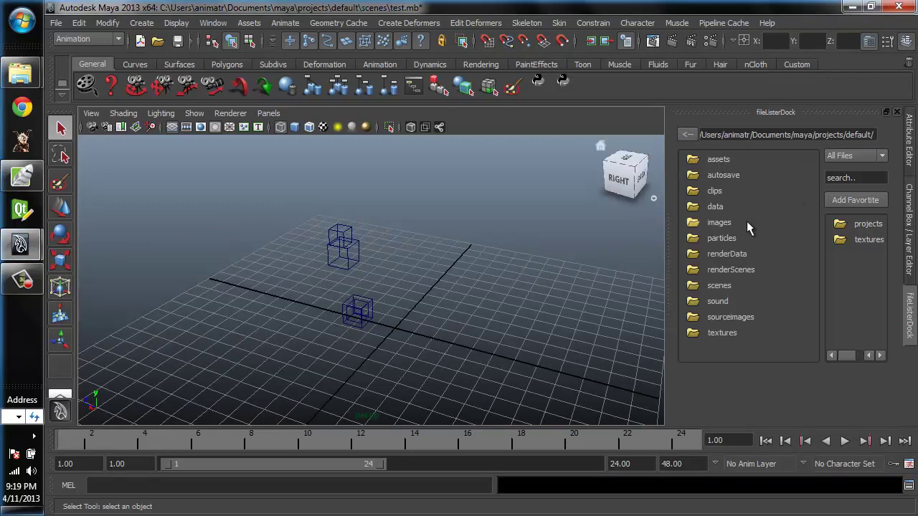
double_click(725, 330)
double_click(709, 191)
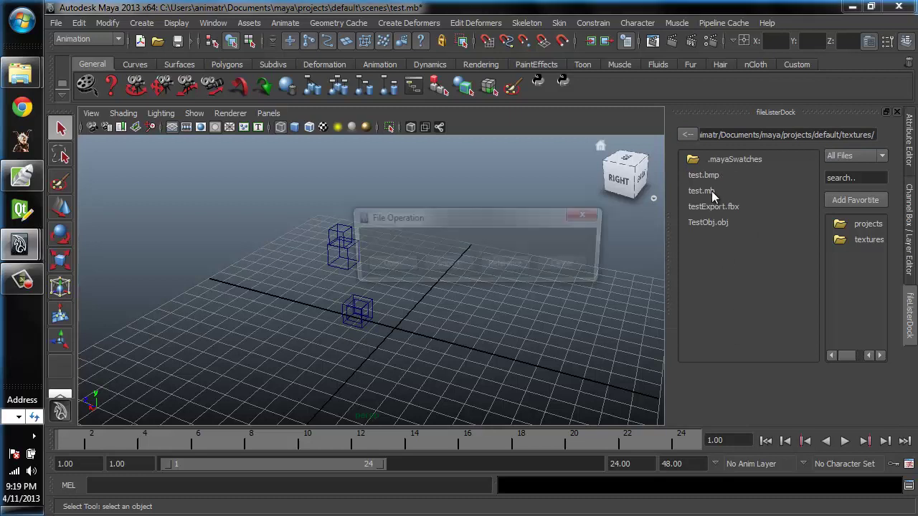
left_click(386, 266)
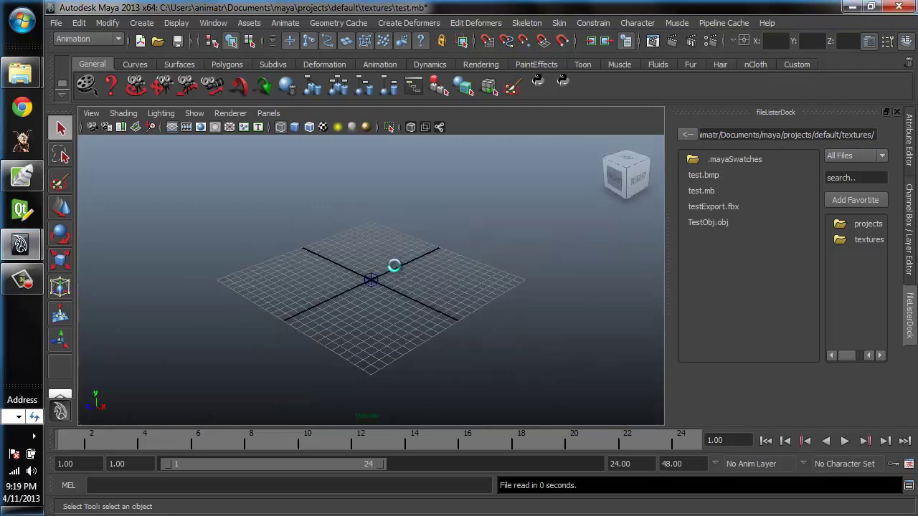
double_click(708, 224)
left_click(452, 266)
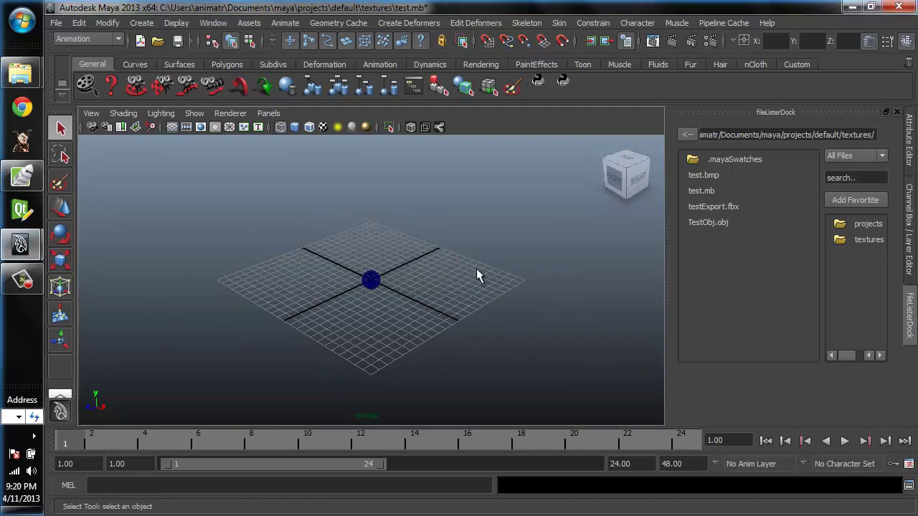
With smooth shading on, move the sphere along X away from the cube.
key("5")
key("f")
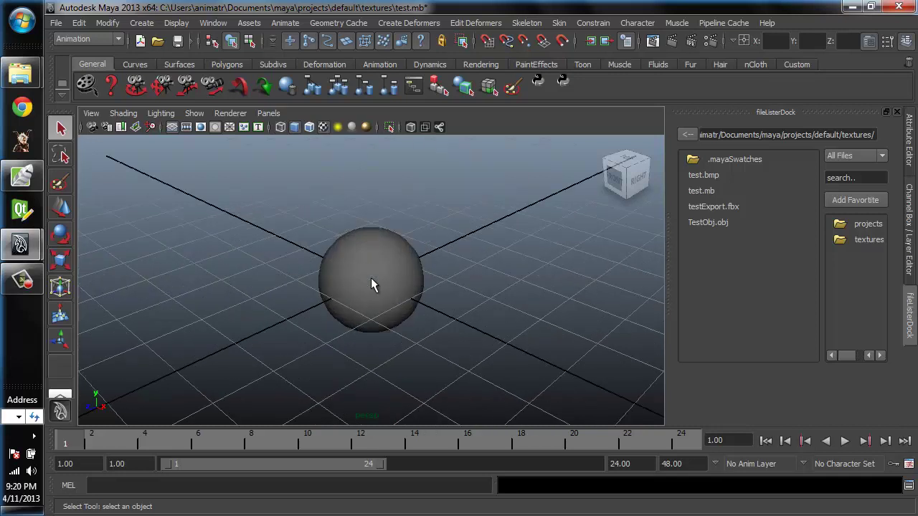
left_click(371, 283)
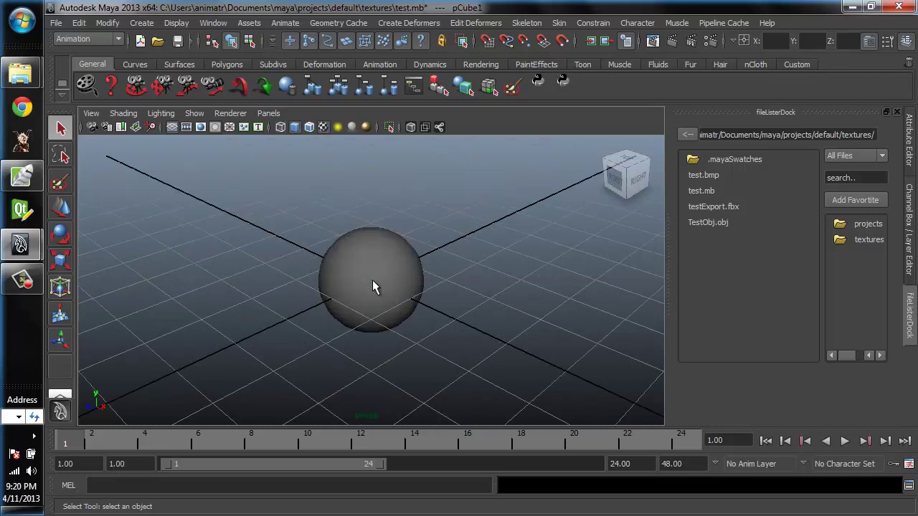
left_click(410, 292)
key("w")
left_click_drag(406, 296, 522, 351)
scroll(430, 309, "down", 3)
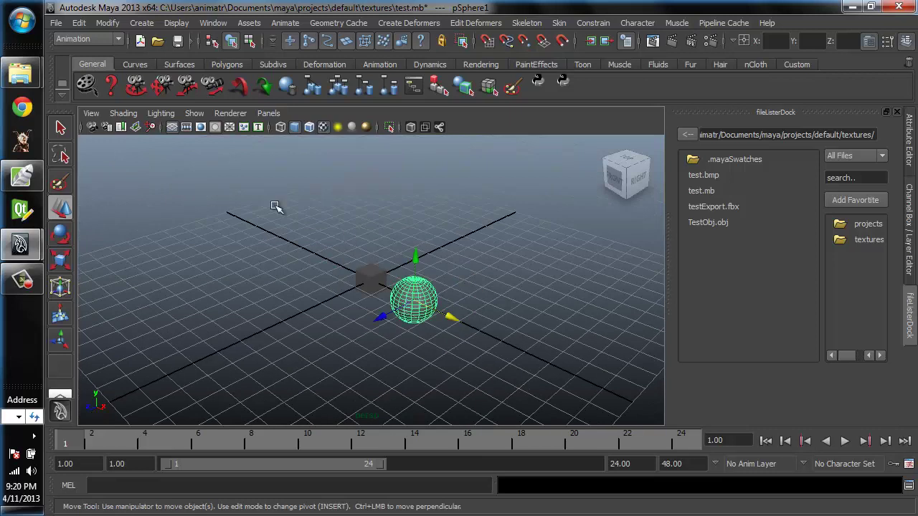
Assign test.bmp as the cube's texture and inspect the textured cube.
left_click(368, 282)
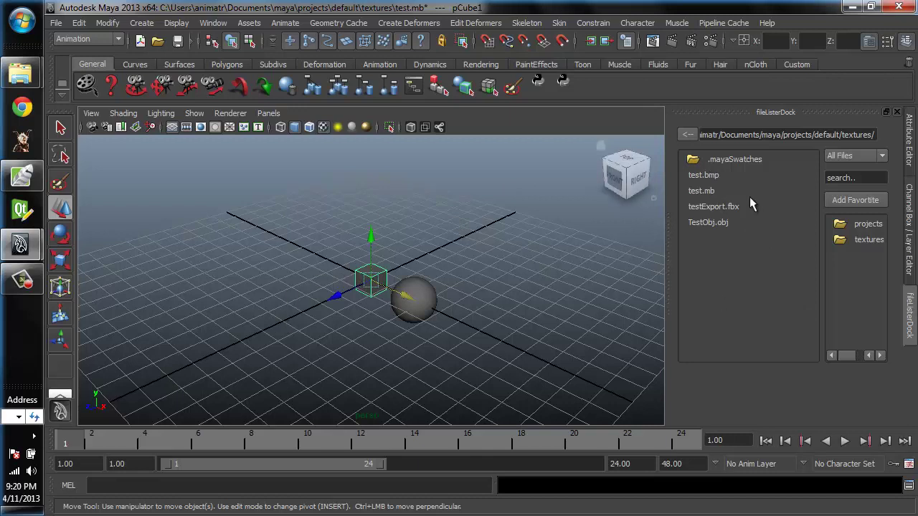
double_click(700, 176)
left_click(432, 265)
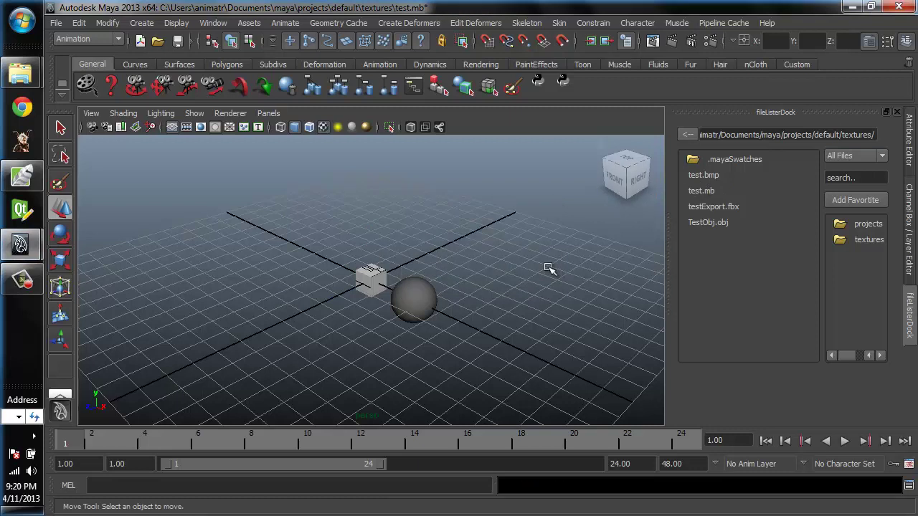
right_click_drag(401, 250, 438, 282, "alt")
left_click_drag(438, 283, 399, 308, "alt")
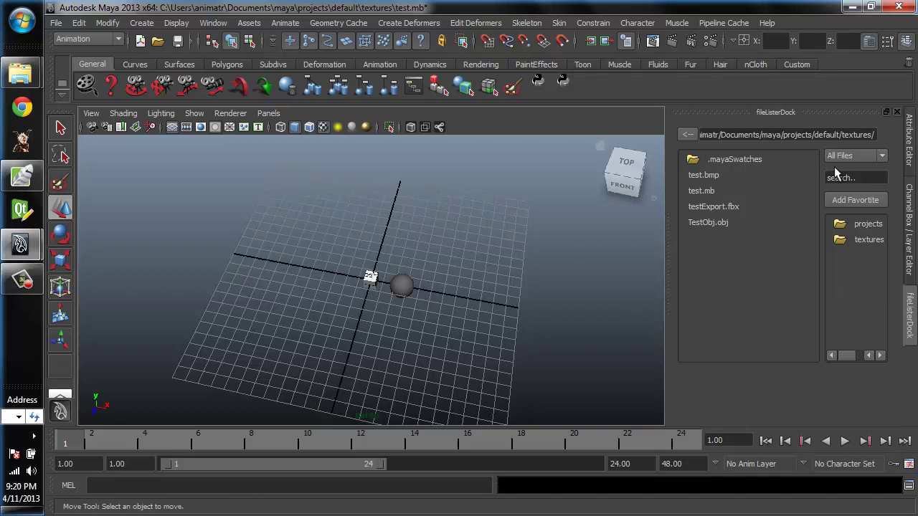
left_click(853, 156)
left_click(853, 178)
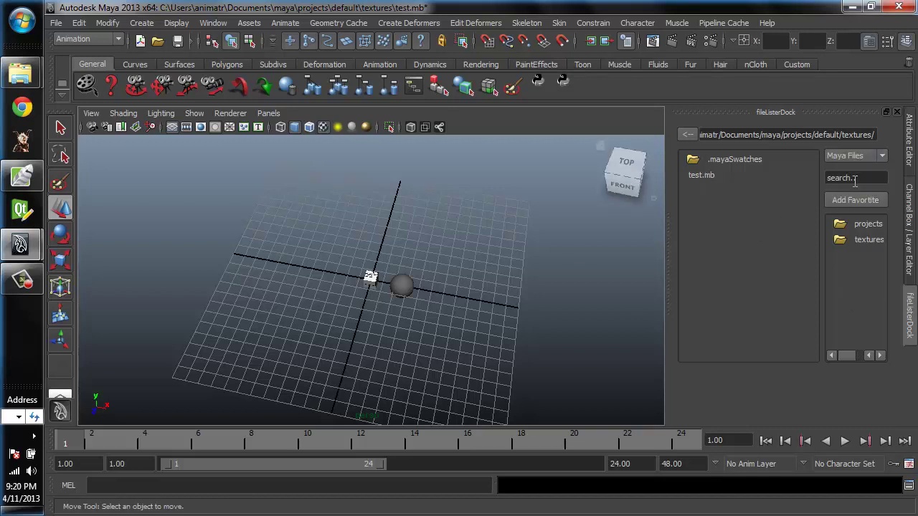
left_click(853, 156)
left_click(852, 199)
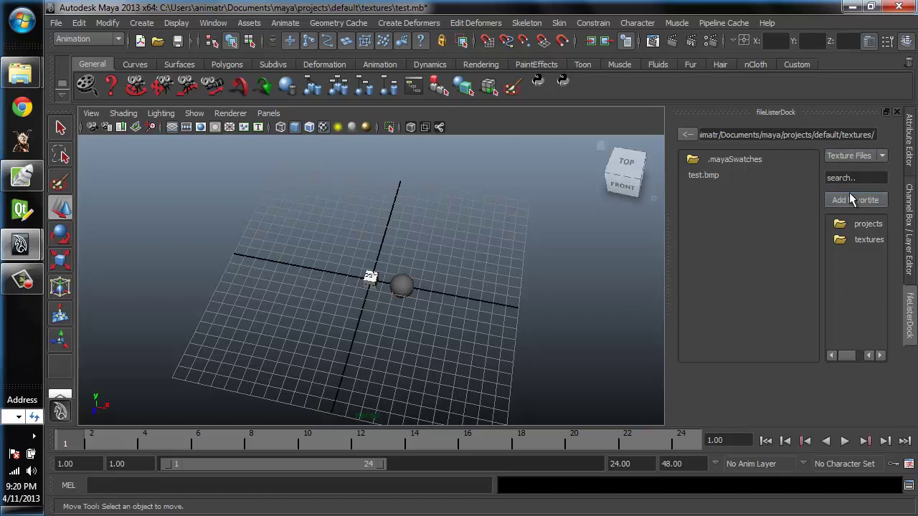
left_click(853, 156)
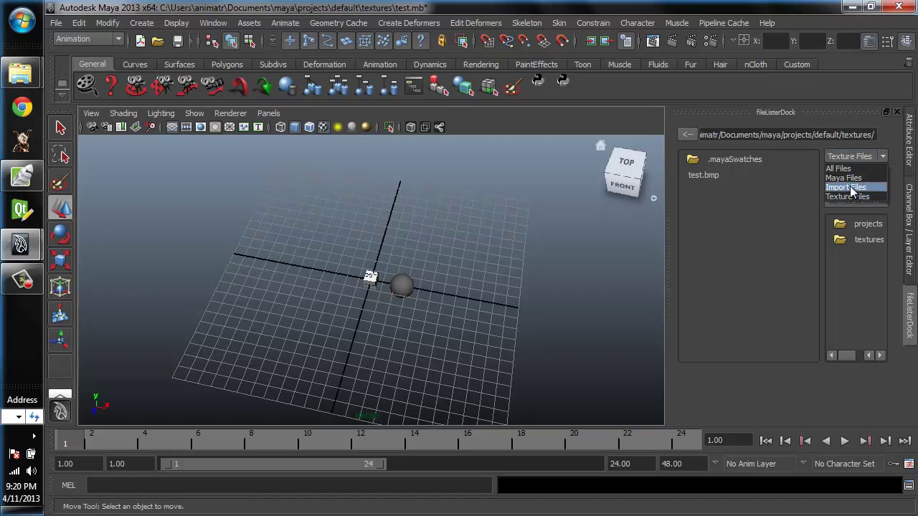
left_click(837, 187)
left_click(853, 156)
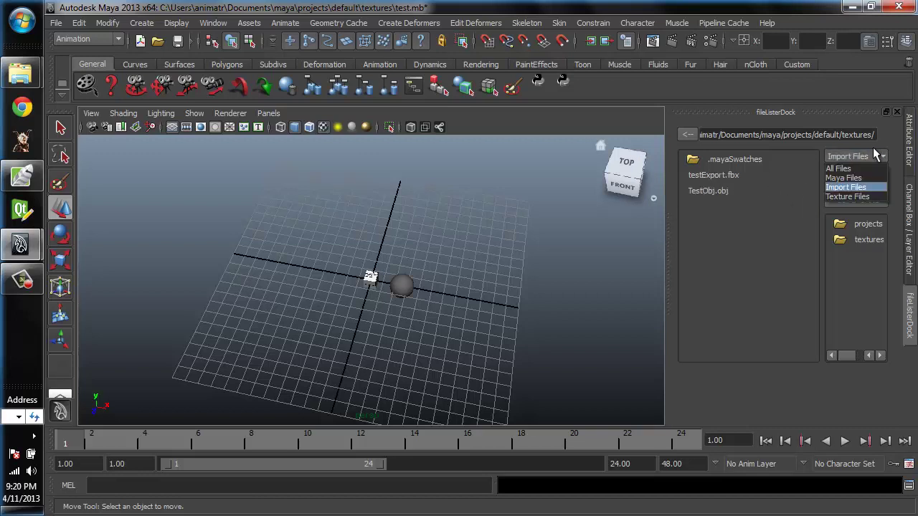
left_click(840, 169)
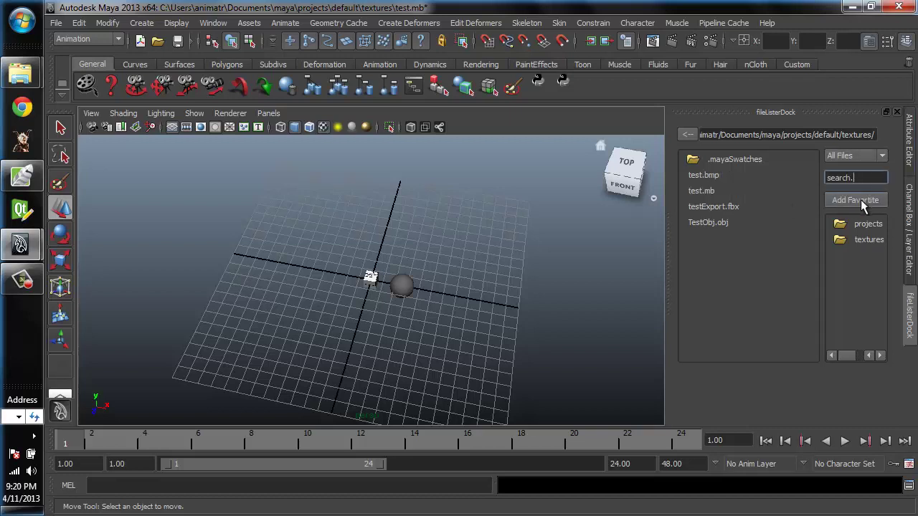
key("BackSpace")
key("BackSpace")
key("BackSpace")
key("BackSpace")
type("E")
key("Return")
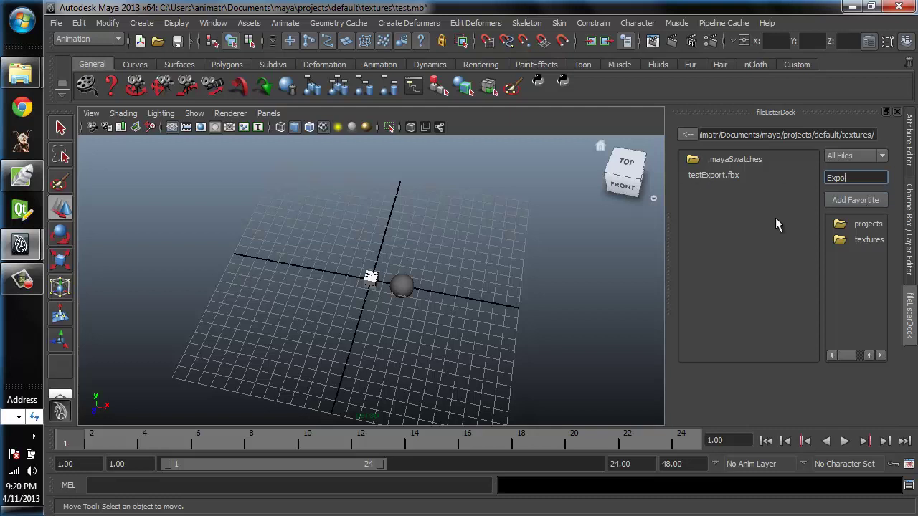
key("BackSpace")
key("BackSpace")
key("BackSpace")
key("BackSpace")
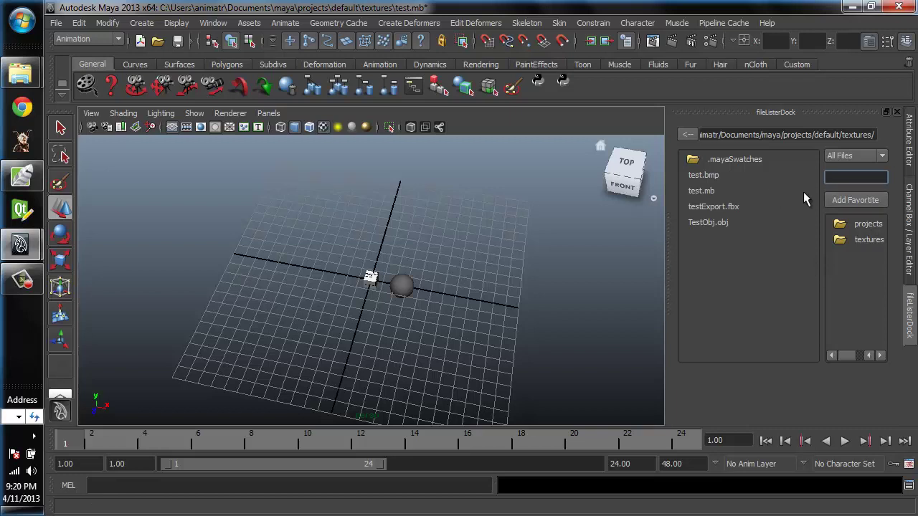
Go from textures up to the home folder, enter Dropbox, and add it as a favorite.
left_click(688, 135)
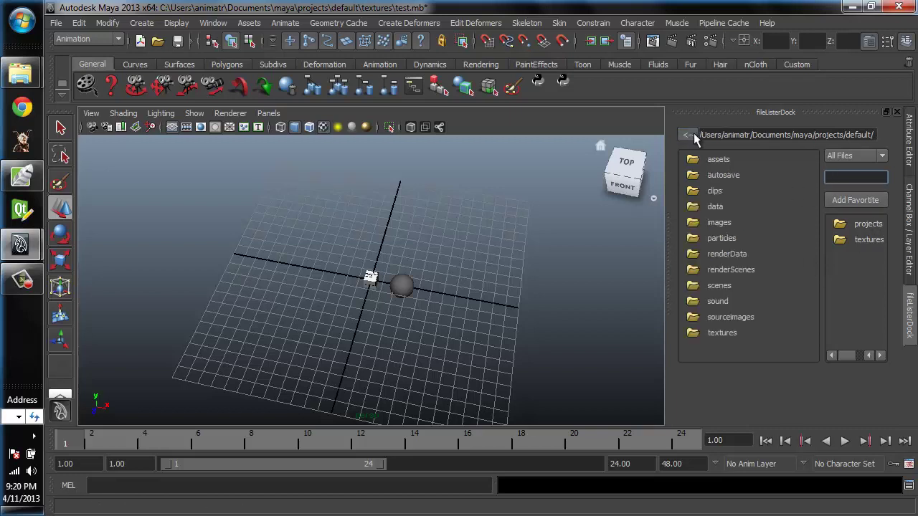
left_click(690, 136)
left_click(692, 136)
left_click(693, 136)
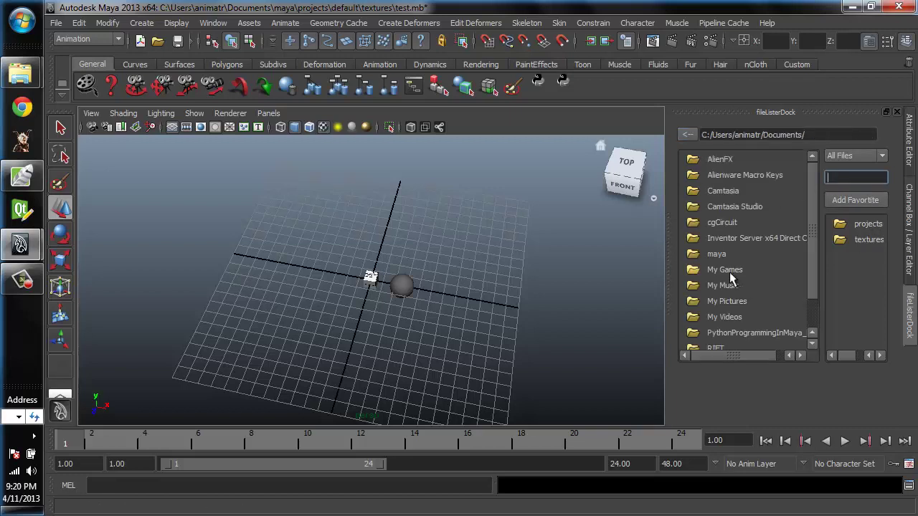
left_click(689, 137)
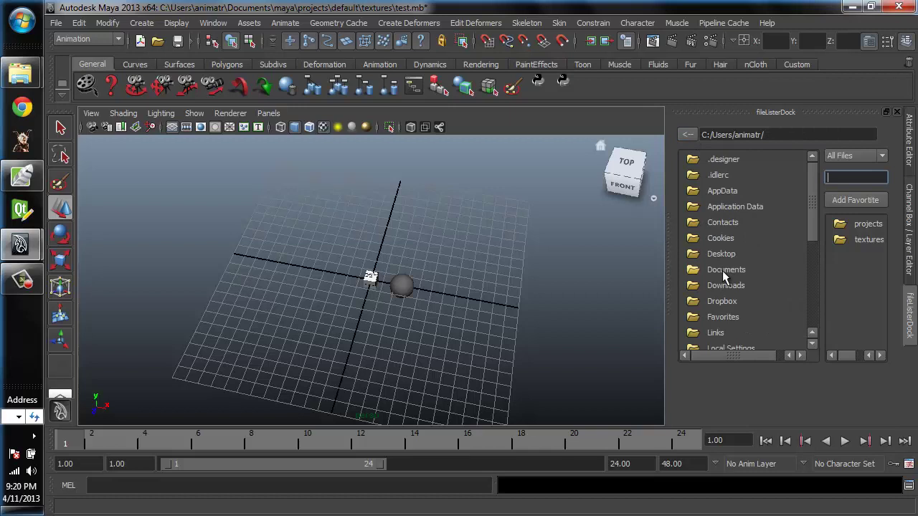
double_click(728, 304)
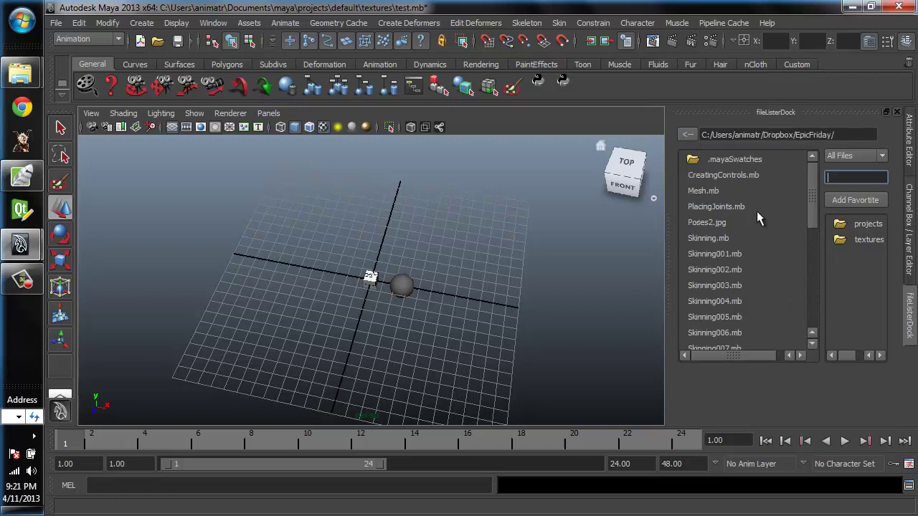
left_click(690, 135)
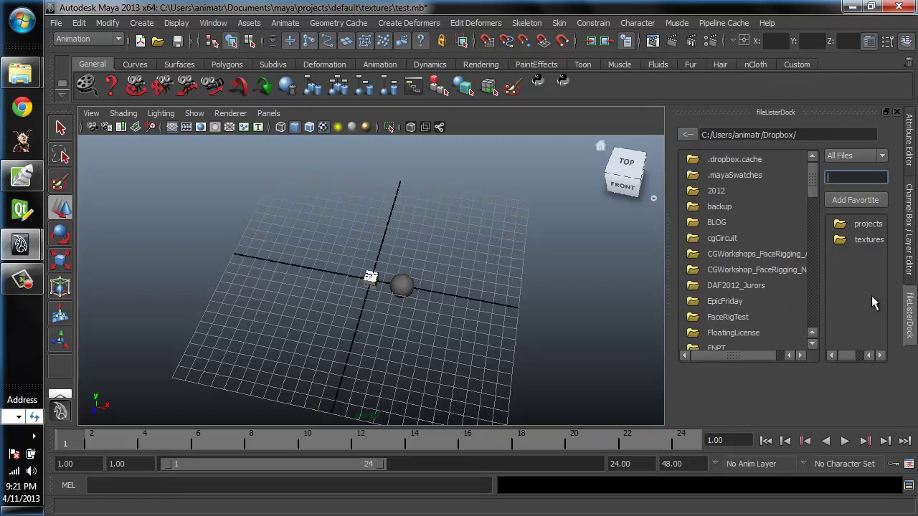
left_click(855, 200)
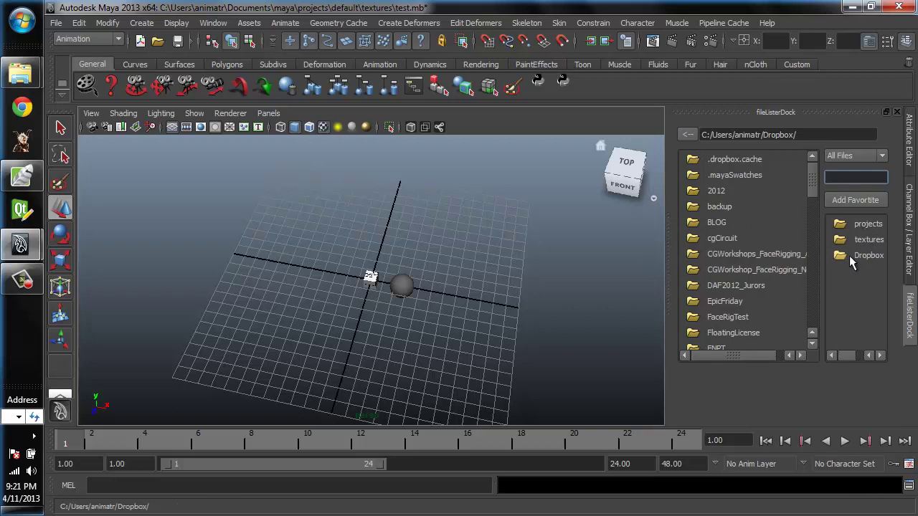
left_click(571, 87)
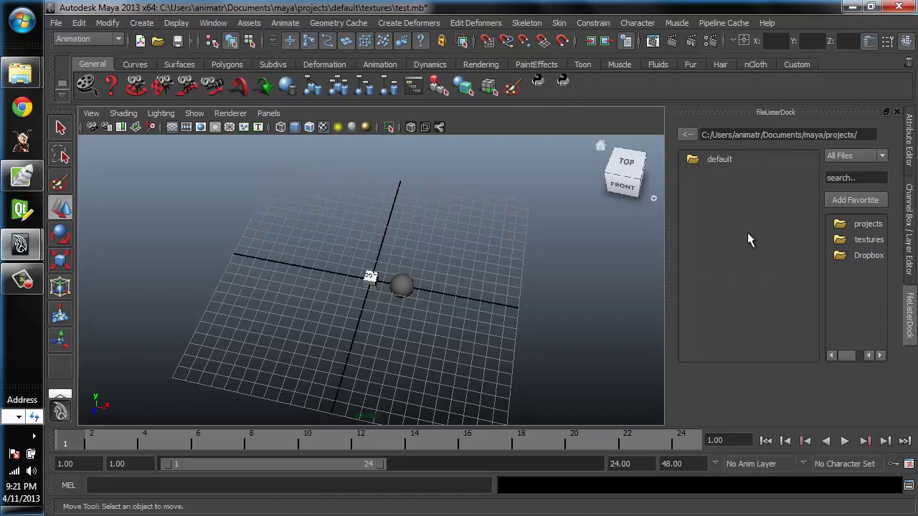
left_click(868, 259)
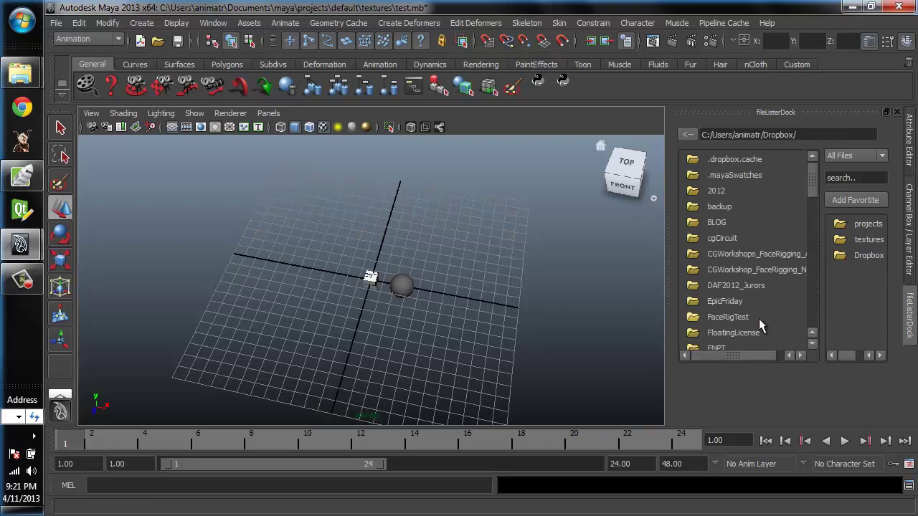
scroll(767, 229, "down", 10)
scroll(772, 239, "up", 10)
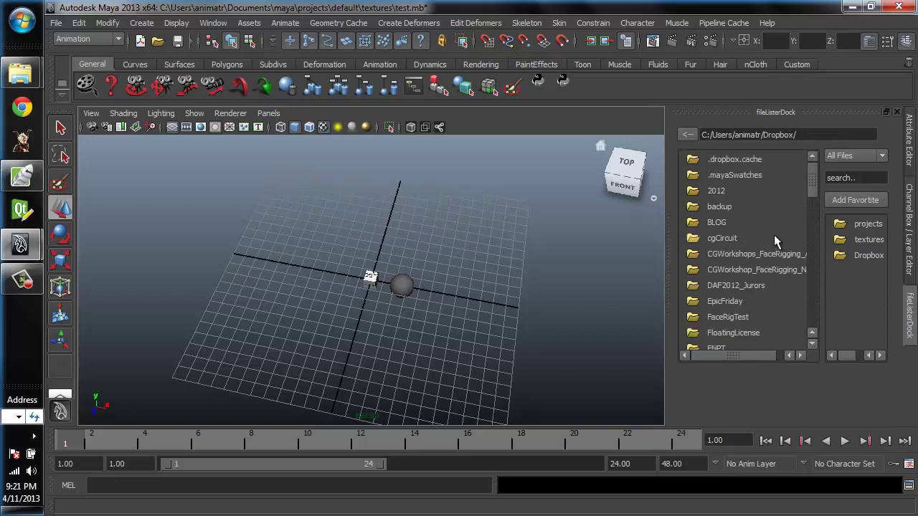